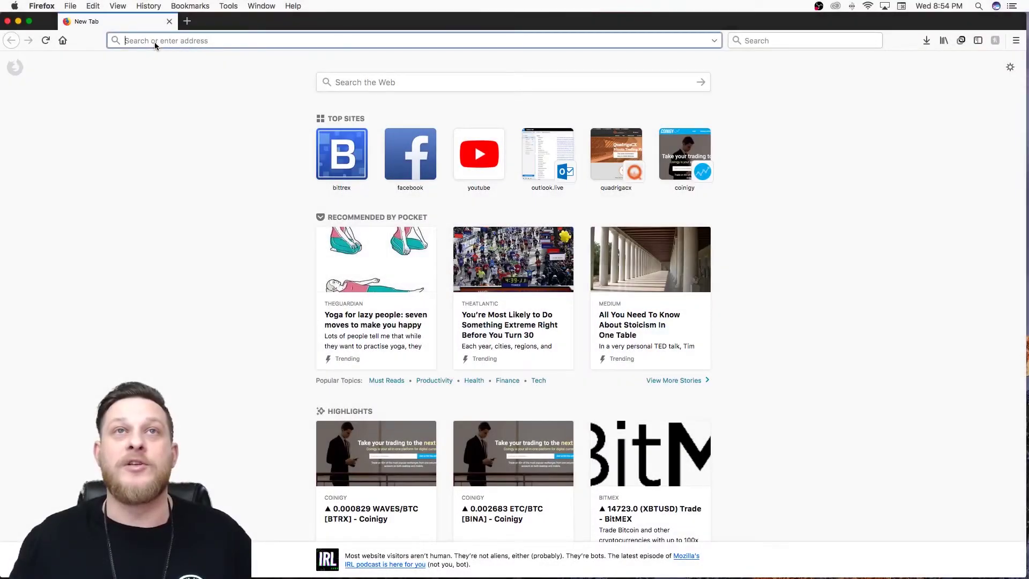
# Step: Load jaxx.io in Firefox and download the Jaxx-1.3.9.dmg desktop installer for Mac
pyautogui.click(155, 42)
pyautogui.write('jaxx.io/')
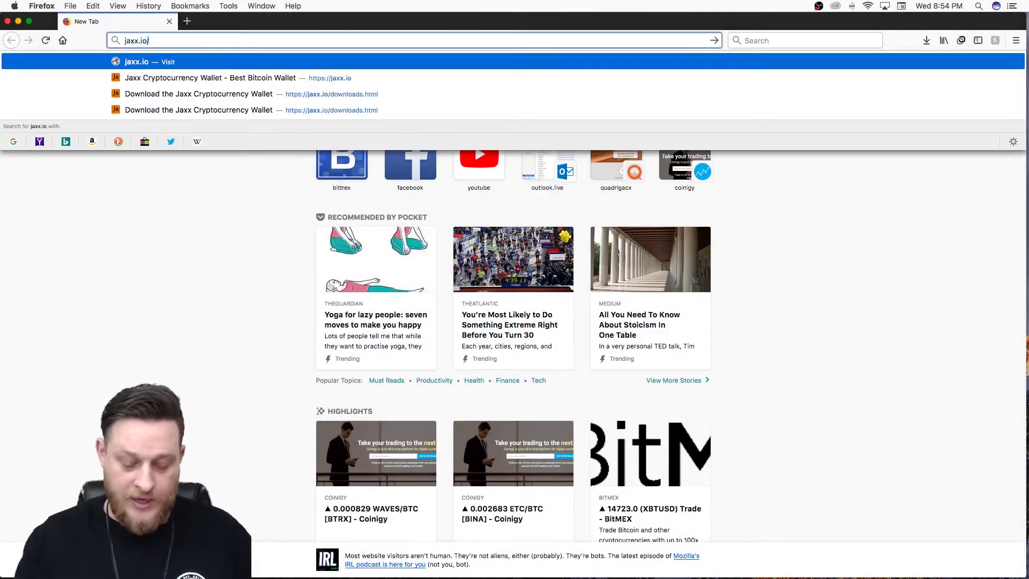
pyautogui.press('Return')
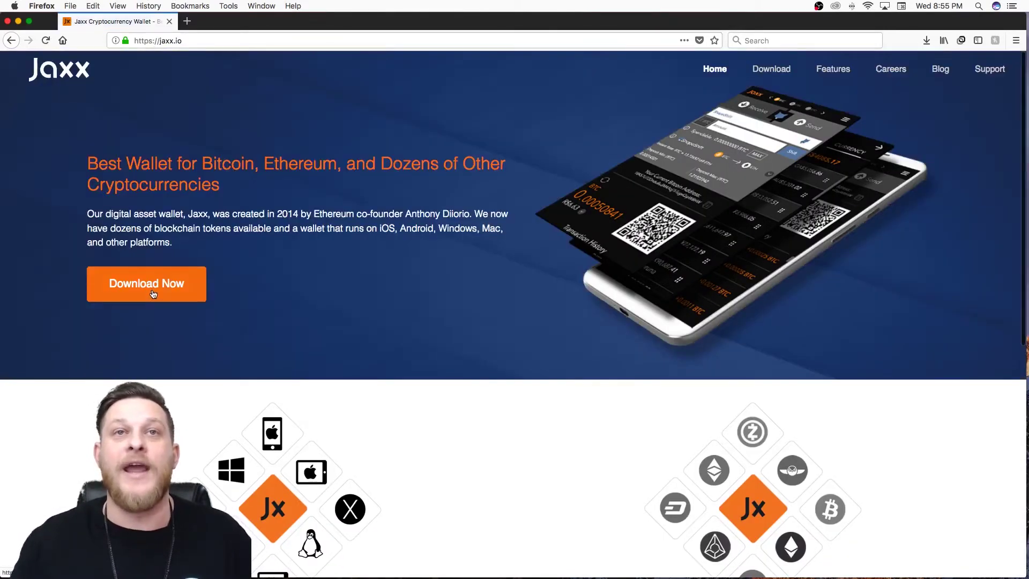
pyautogui.click(153, 293)
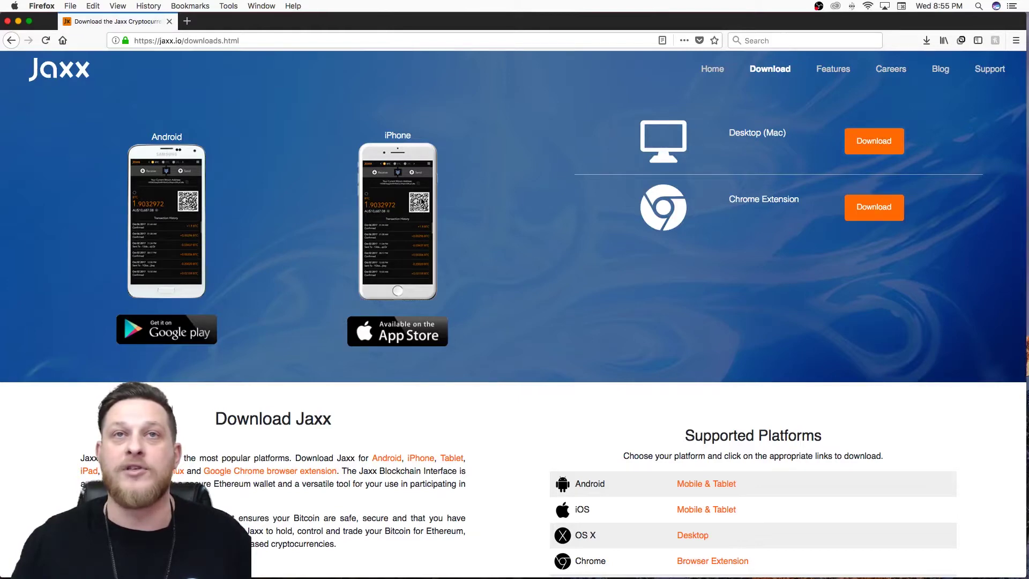
pyautogui.click(874, 140)
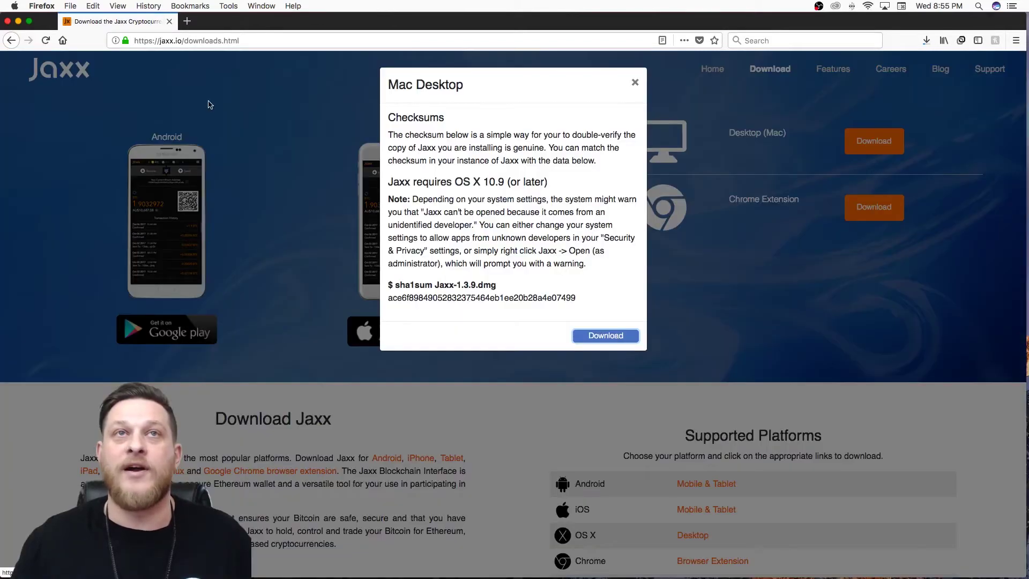
pyautogui.click(775, 72)
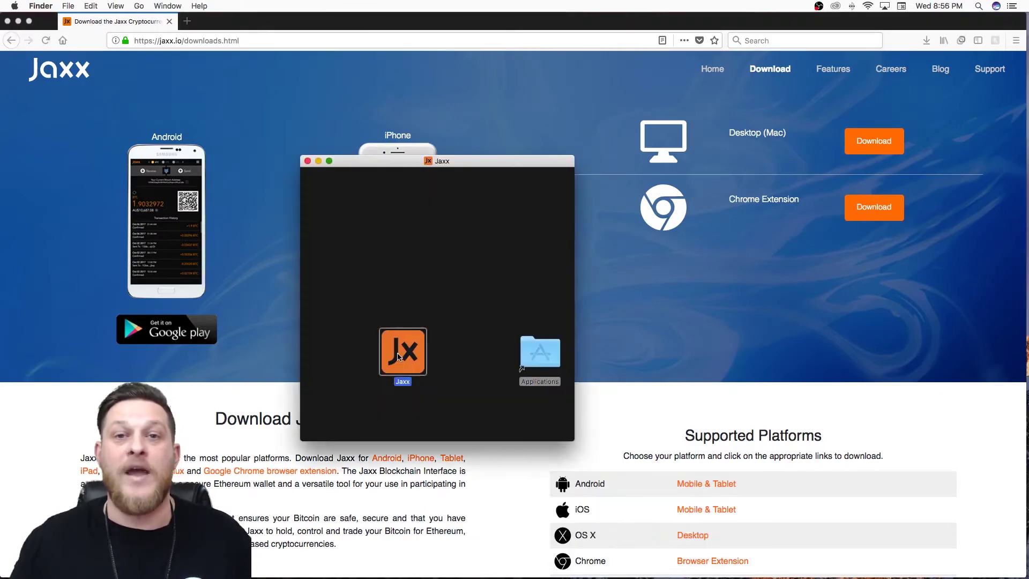
# Step: Copy Jaxx into Applications, eject the Jaxx installer disk, and launch Jaxx from Applications
pyautogui.moveTo(403, 351); pyautogui.dragTo(535, 352)
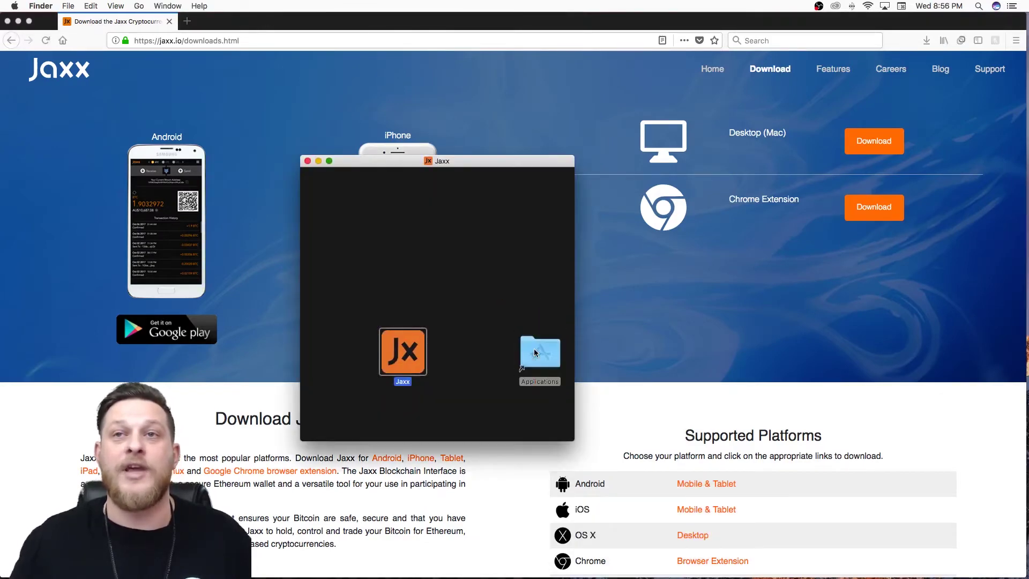
pyautogui.doubleClick(540, 352)
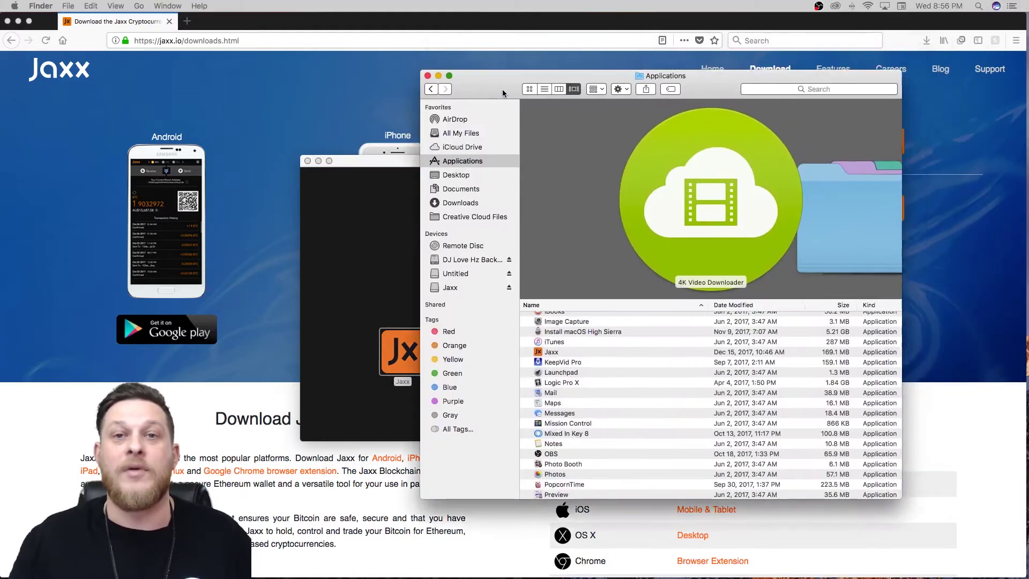
pyautogui.click(524, 316)
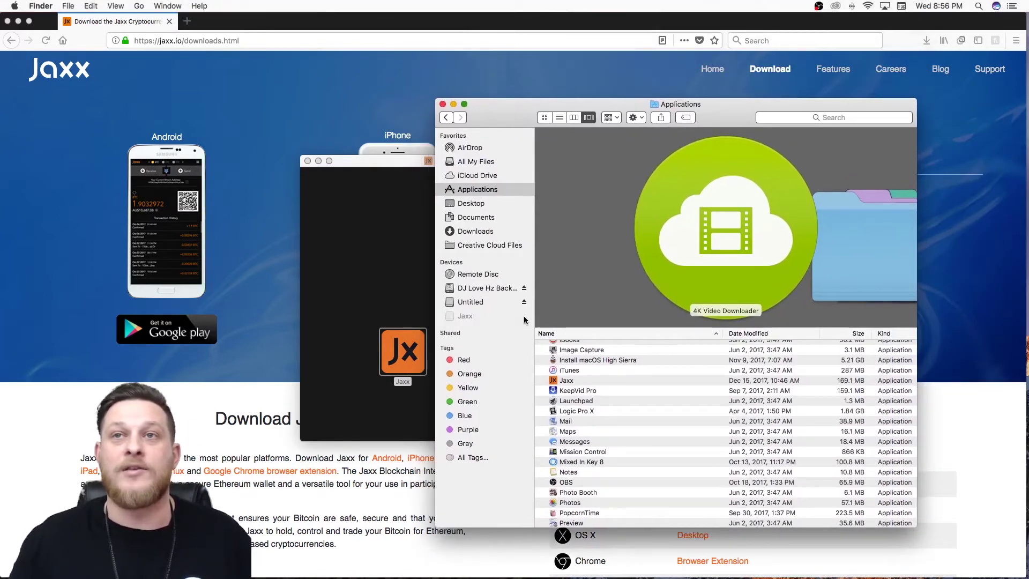
pyautogui.click(557, 380)
pyautogui.doubleClick(557, 381)
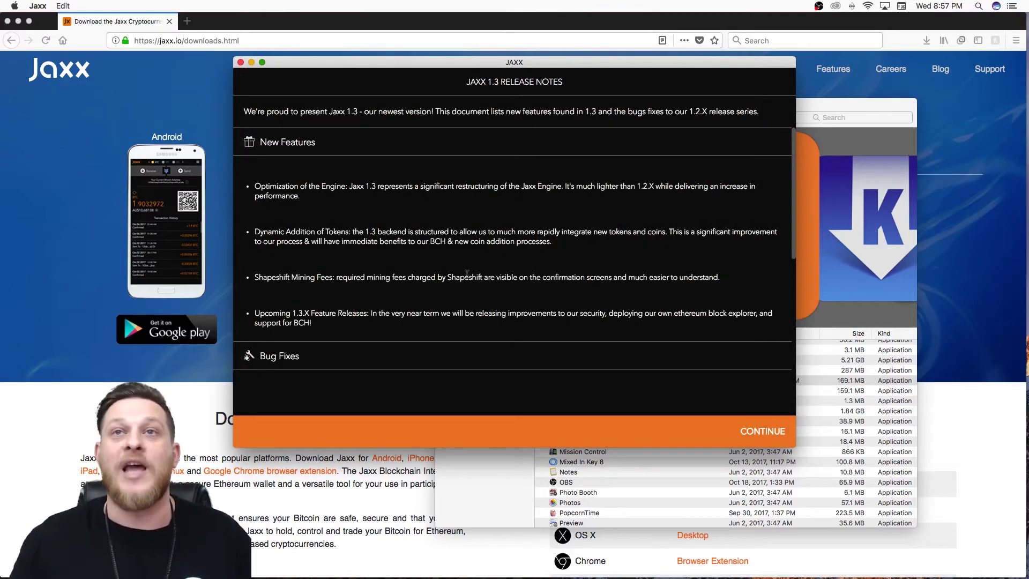
# Step: Dismiss the Jaxx 1.3 release notes and accept the licence agreement
pyautogui.click(762, 439)
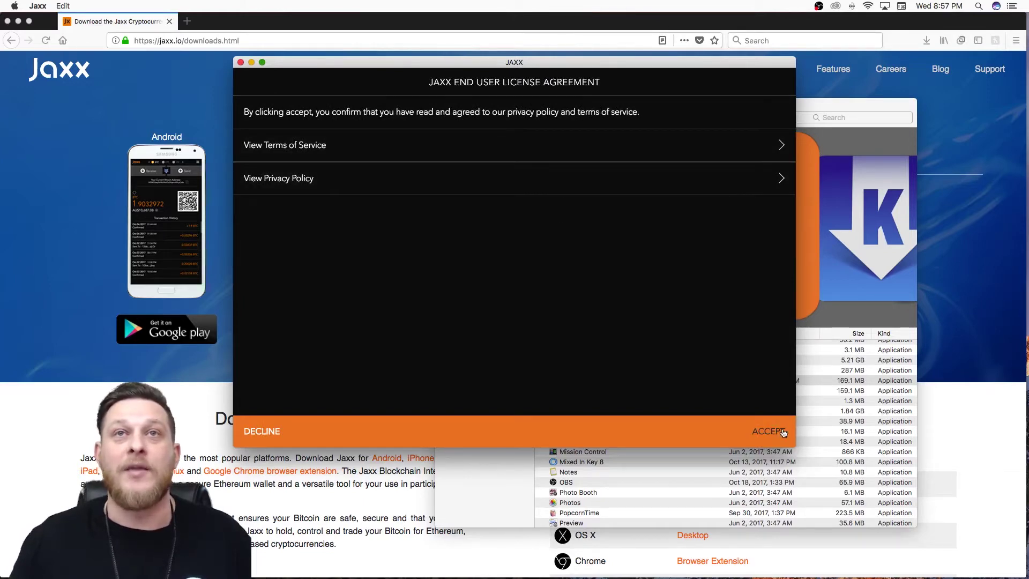
pyautogui.click(782, 433)
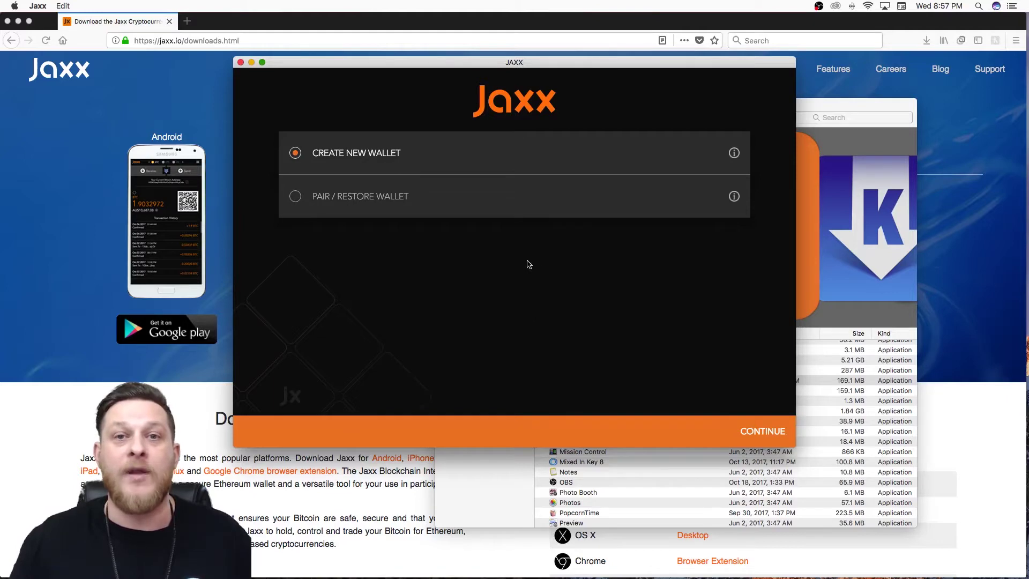
# Step: Create an Express wallet with BTC, ETH, ETC, LTC and ZEC active and Dash off, then open it
pyautogui.click(769, 436)
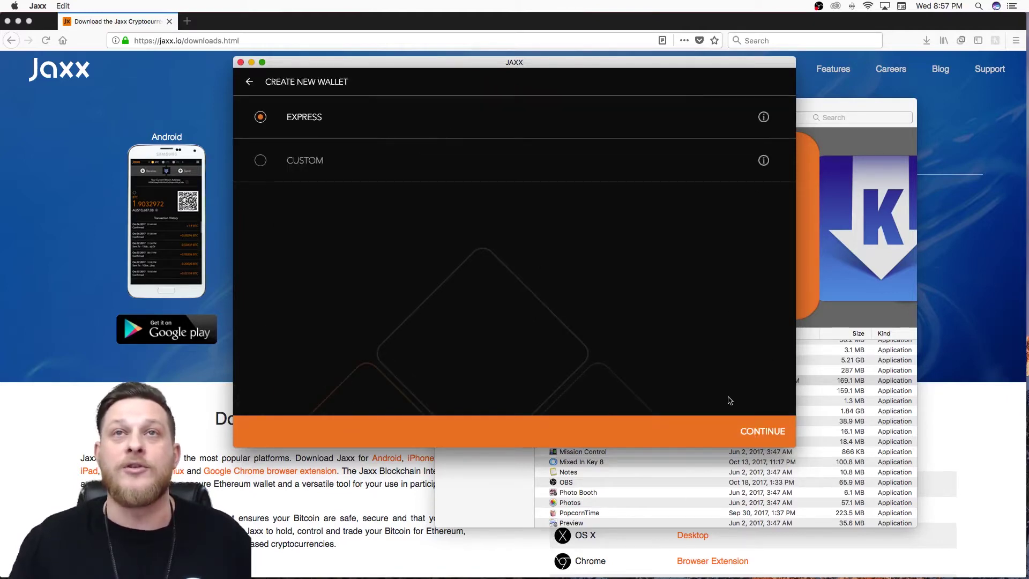
pyautogui.click(758, 432)
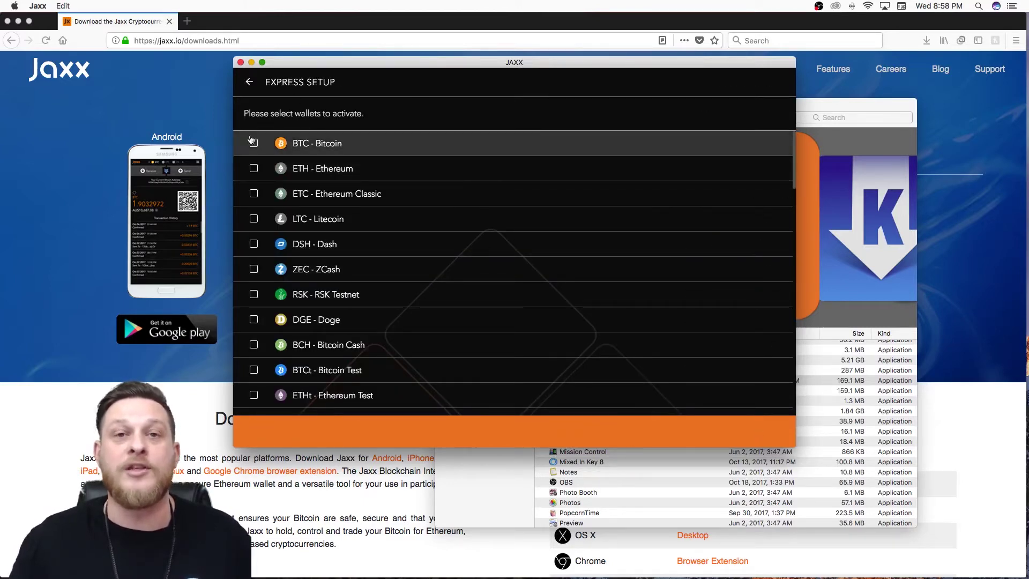
pyautogui.click(253, 143)
pyautogui.click(254, 171)
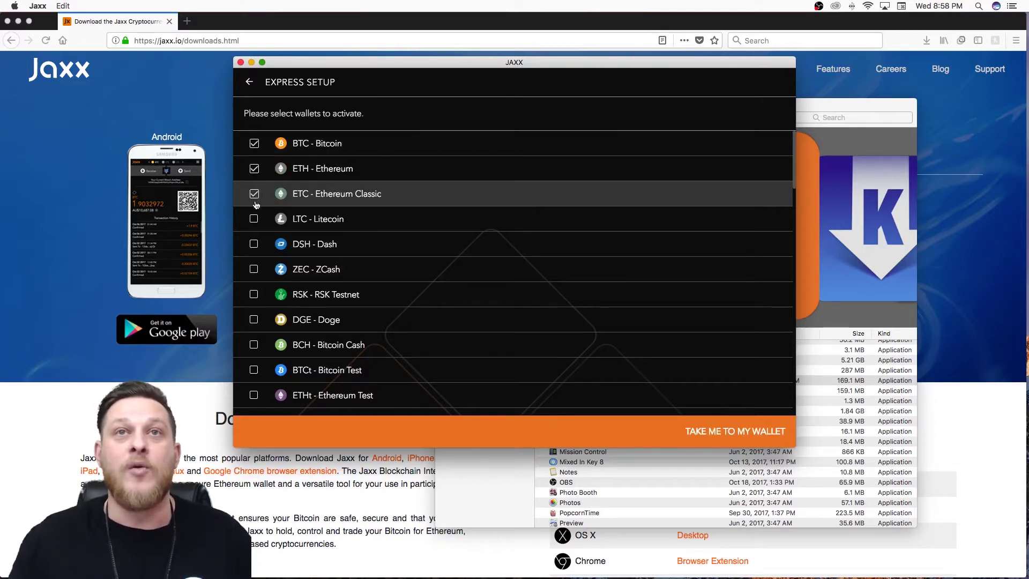
pyautogui.click(254, 219)
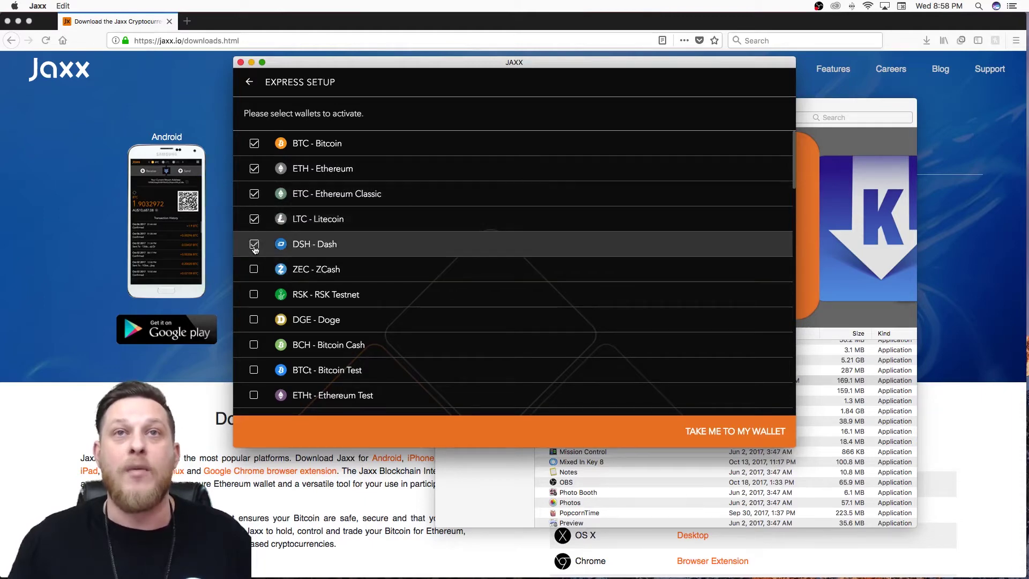
pyautogui.click(254, 245)
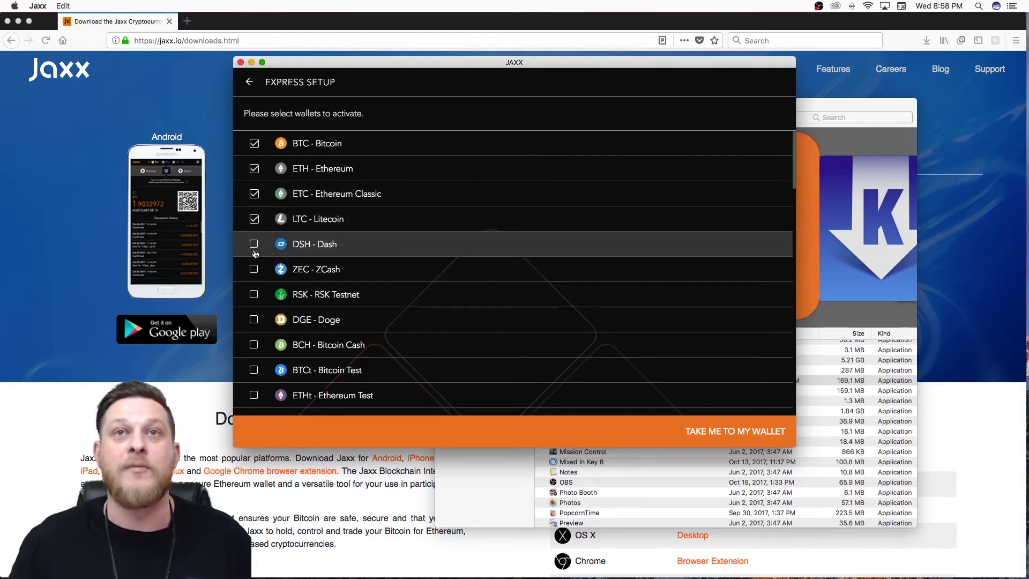
pyautogui.click(255, 270)
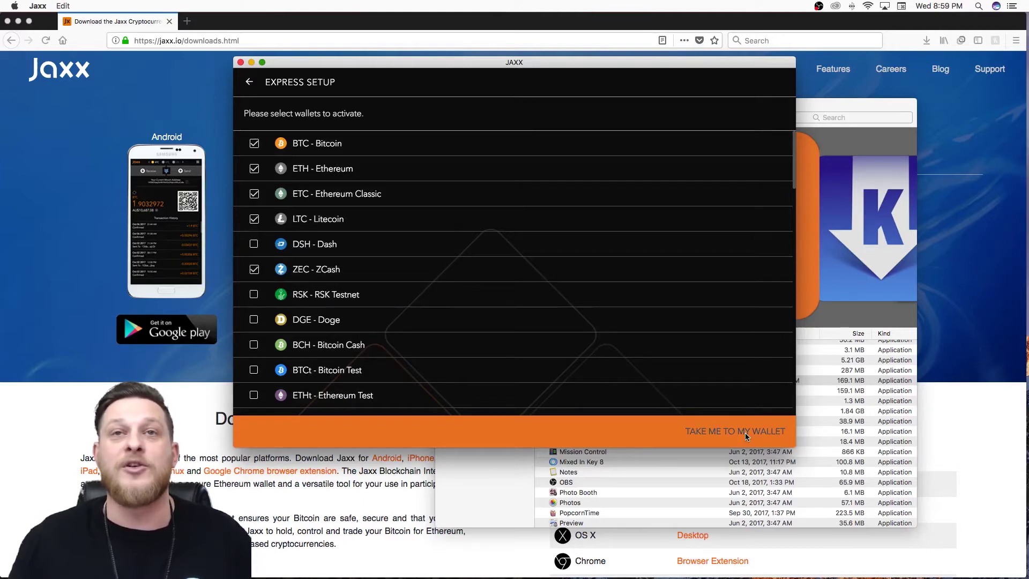
pyautogui.click(745, 436)
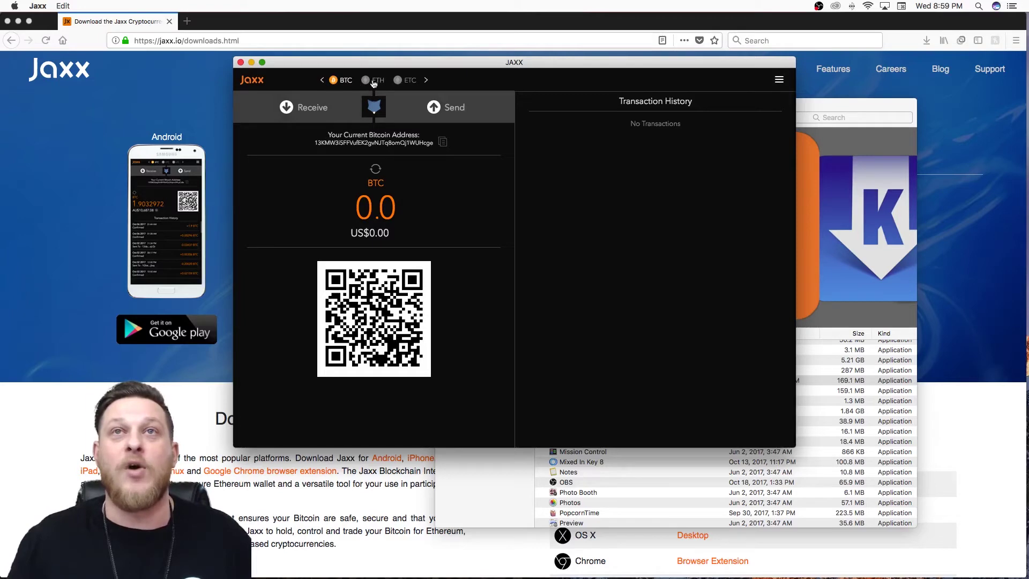
pyautogui.click(425, 81)
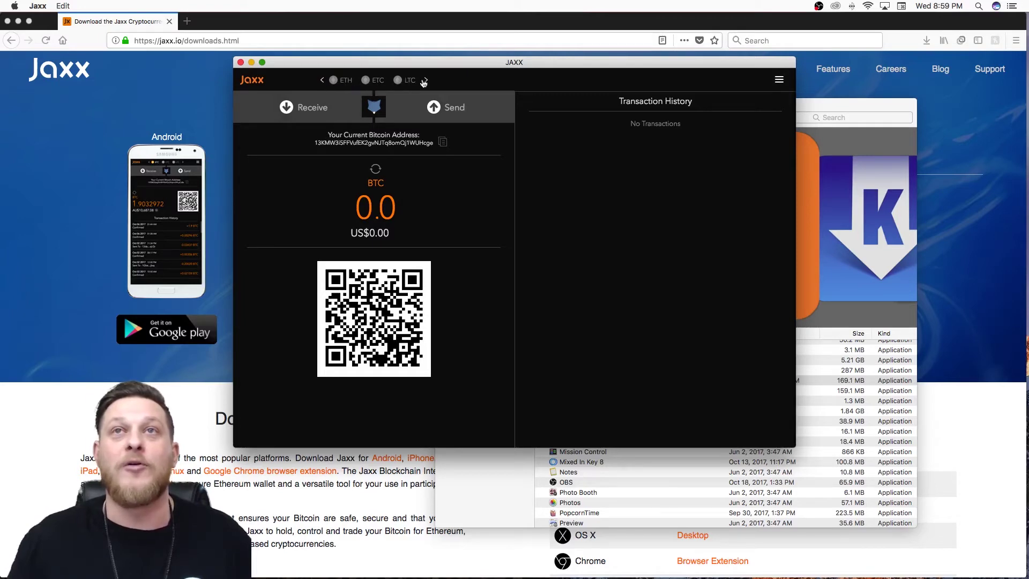
pyautogui.click(322, 80)
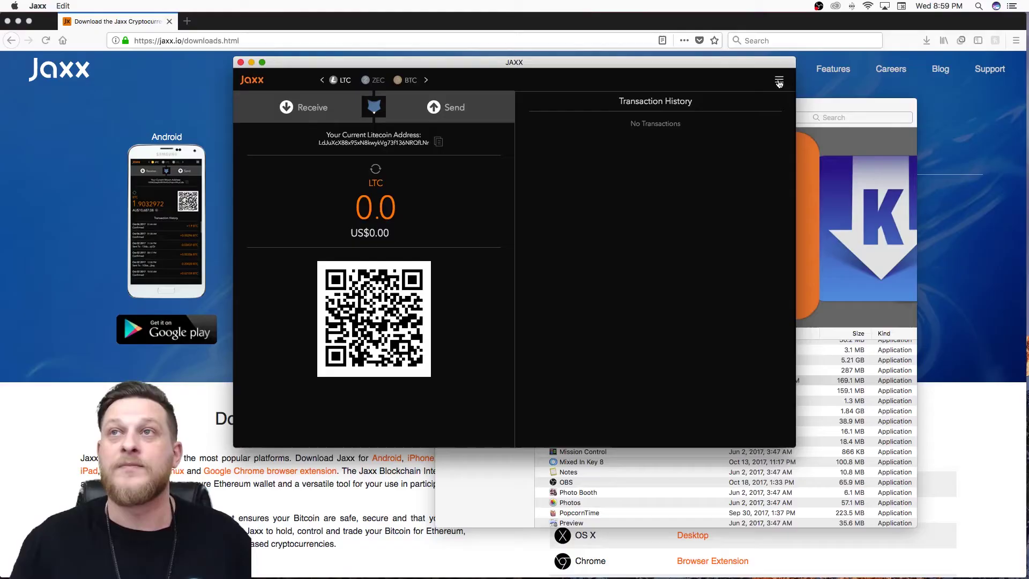
# Step: Switch the display currency from USD to Canadian dollars (CAD) via the side menu
pyautogui.click(781, 81)
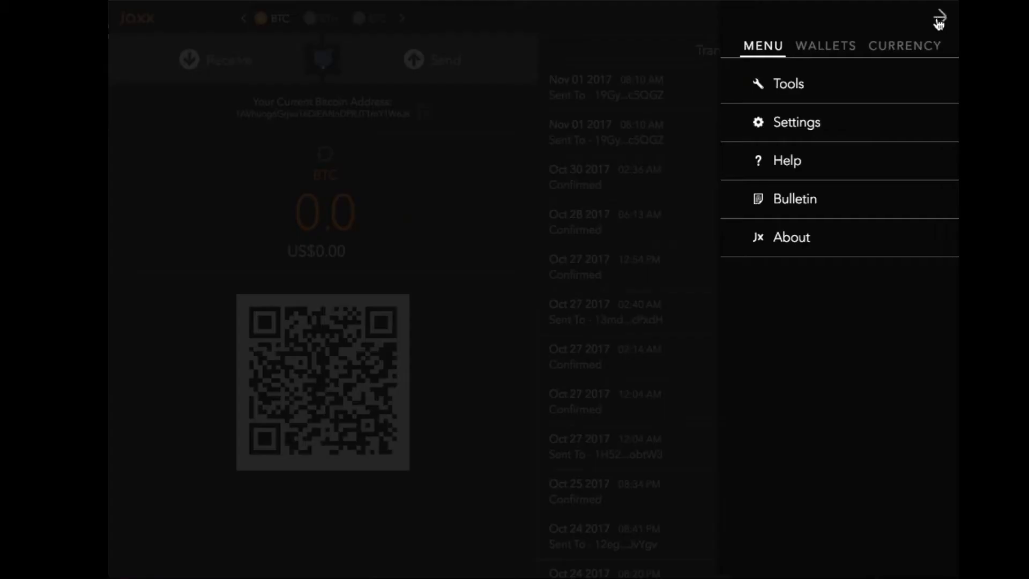
pyautogui.click(831, 47)
pyautogui.scroll(-5, 824, 184)
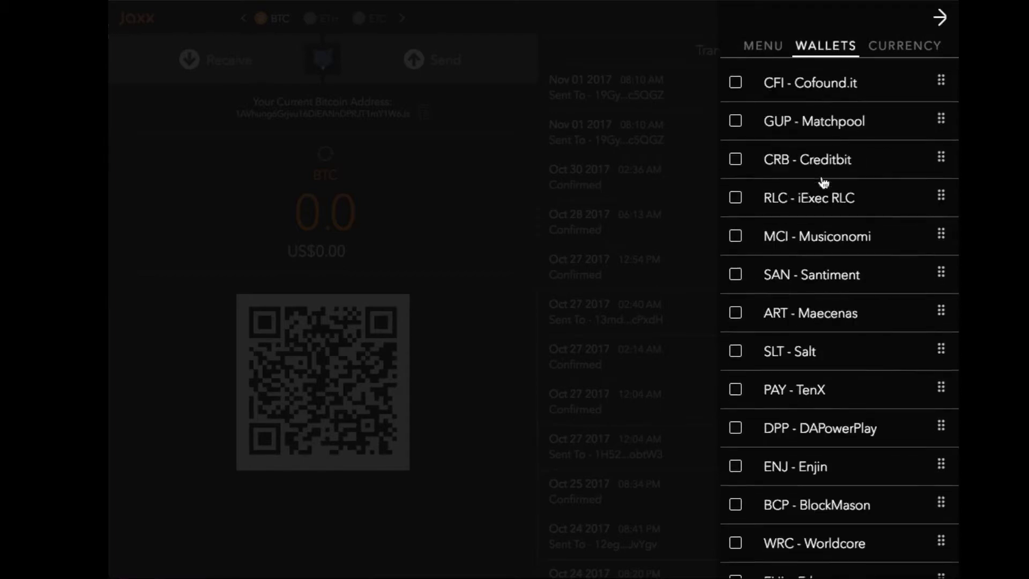
pyautogui.scroll(14, 823, 183)
pyautogui.scroll(9, 823, 182)
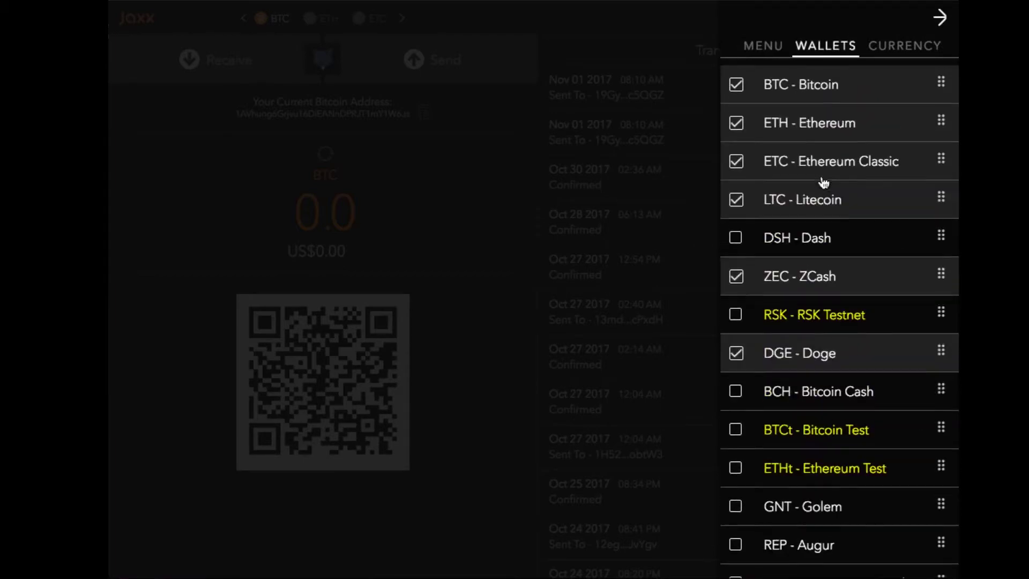
pyautogui.click(912, 43)
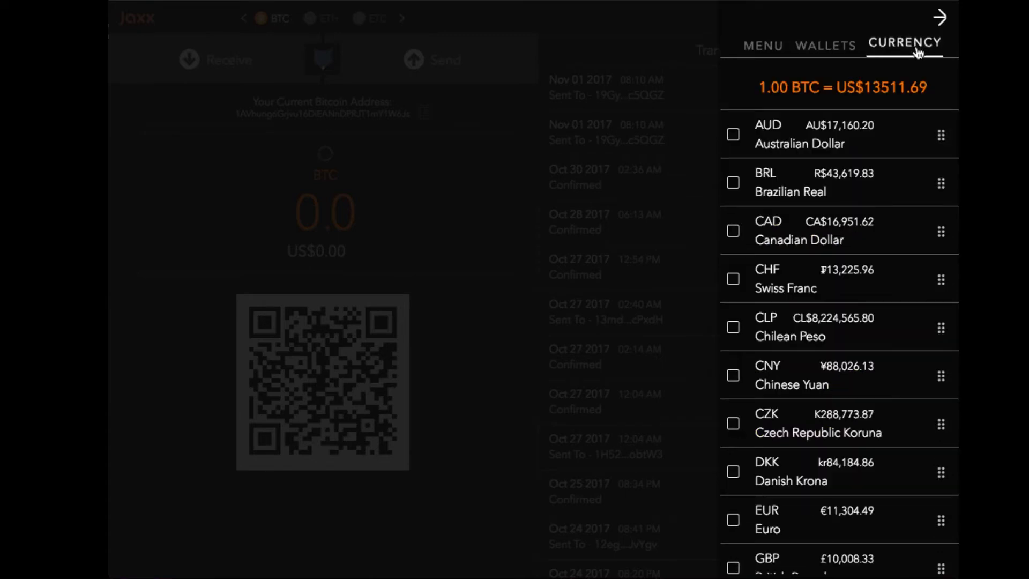
pyautogui.click(733, 232)
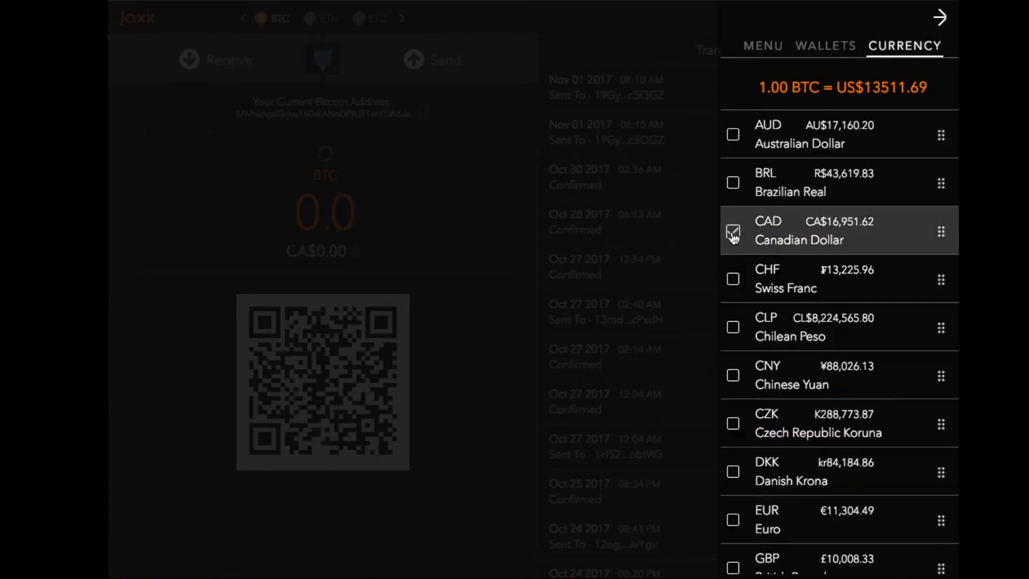
# Step: Close the currency panel and check the CAD/USD balance dropdown on the wallet view
pyautogui.click(938, 21)
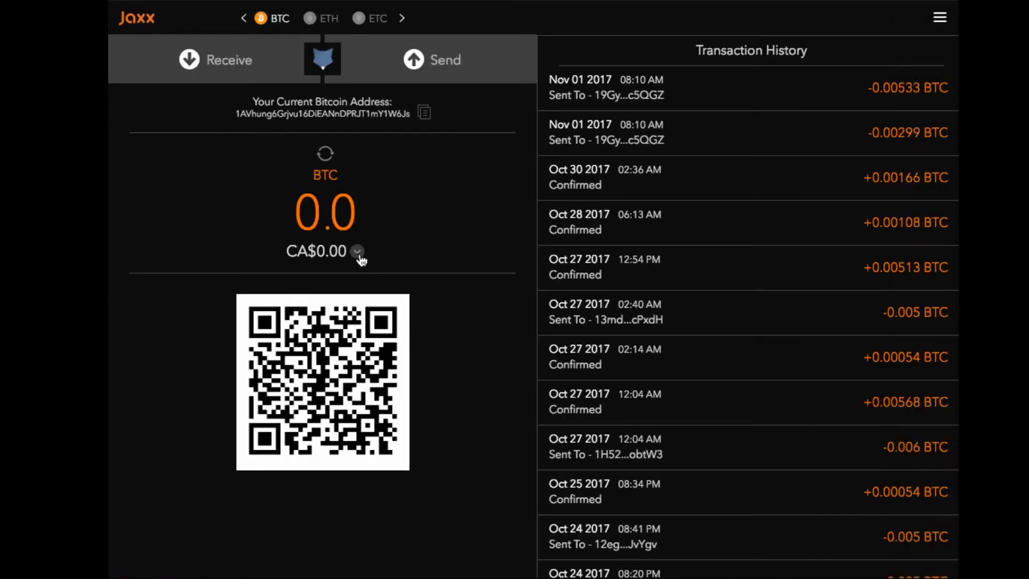
pyautogui.click(358, 253)
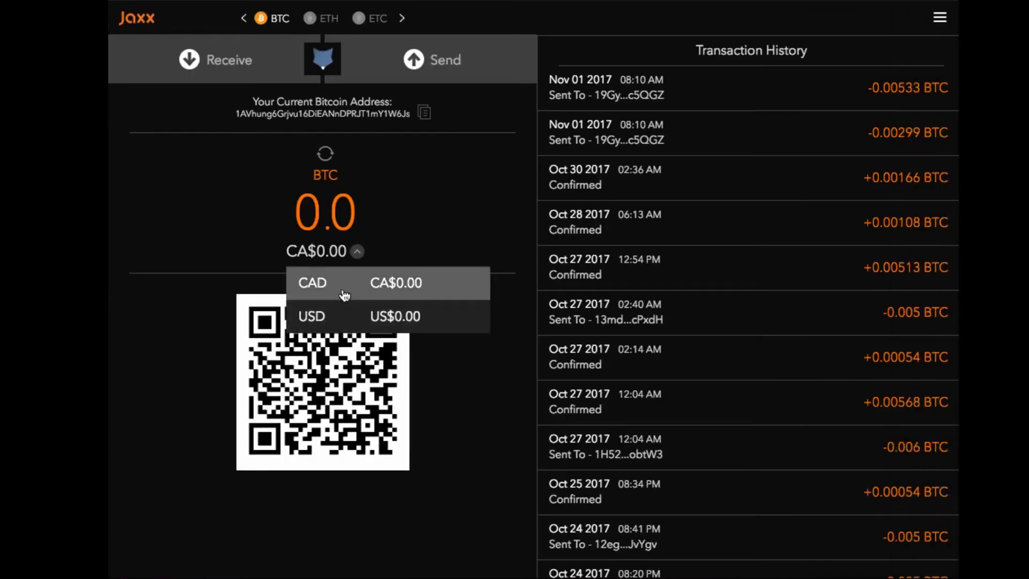
pyautogui.click(356, 254)
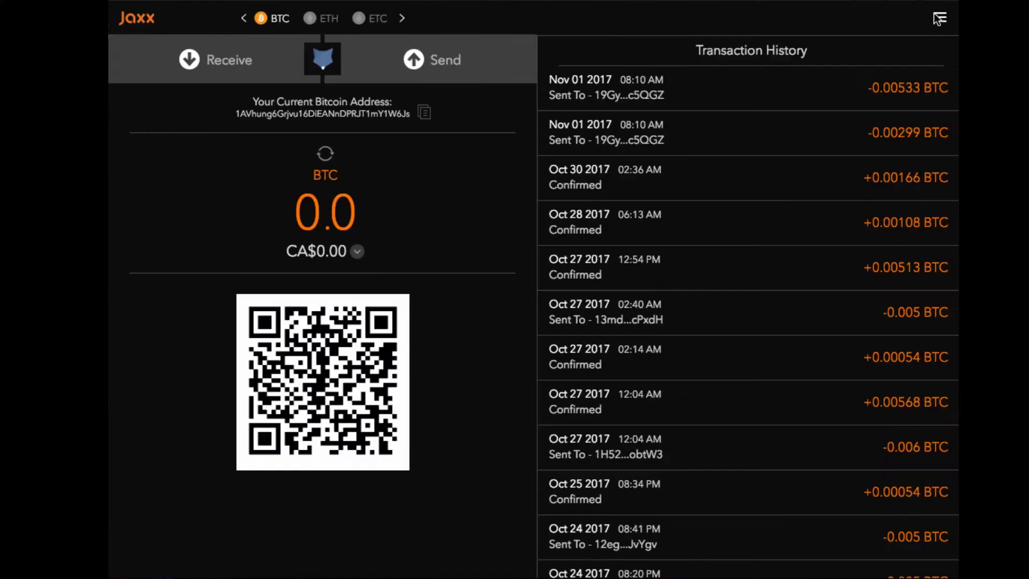
# Step: Review the BTC Mining Fee options in Settings, keeping AVERAGE
pyautogui.click(937, 19)
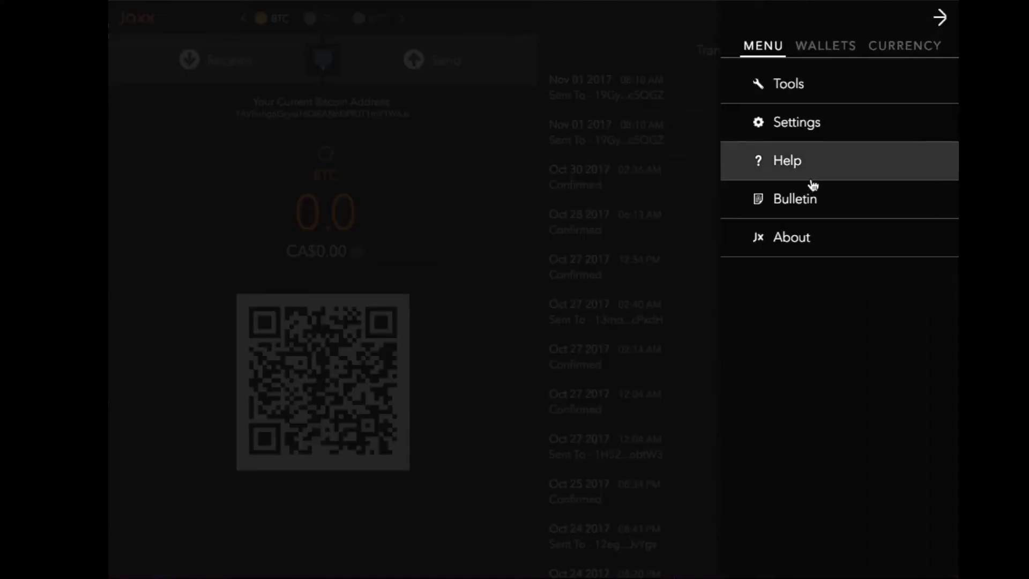
pyautogui.click(807, 121)
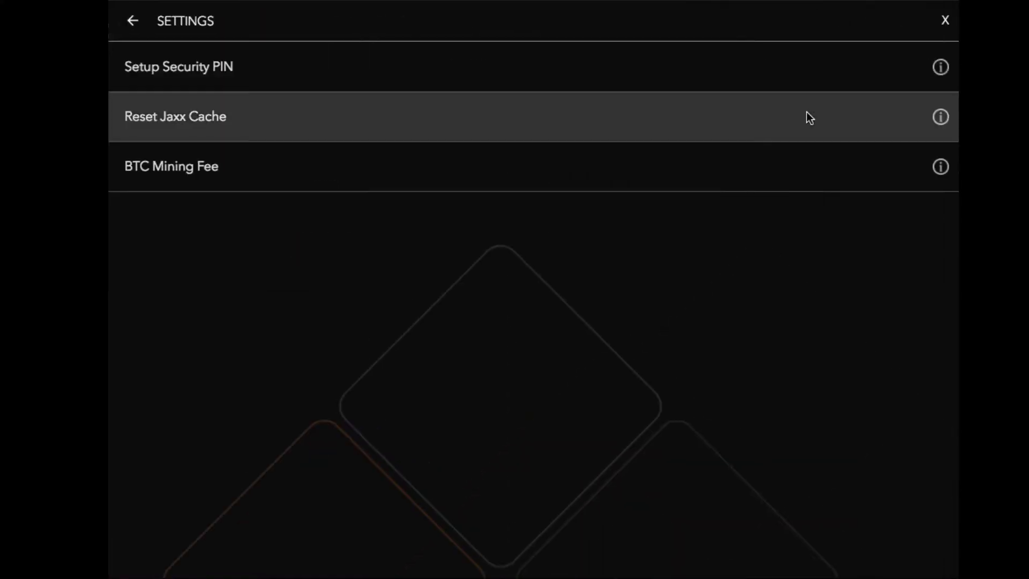
pyautogui.click(349, 164)
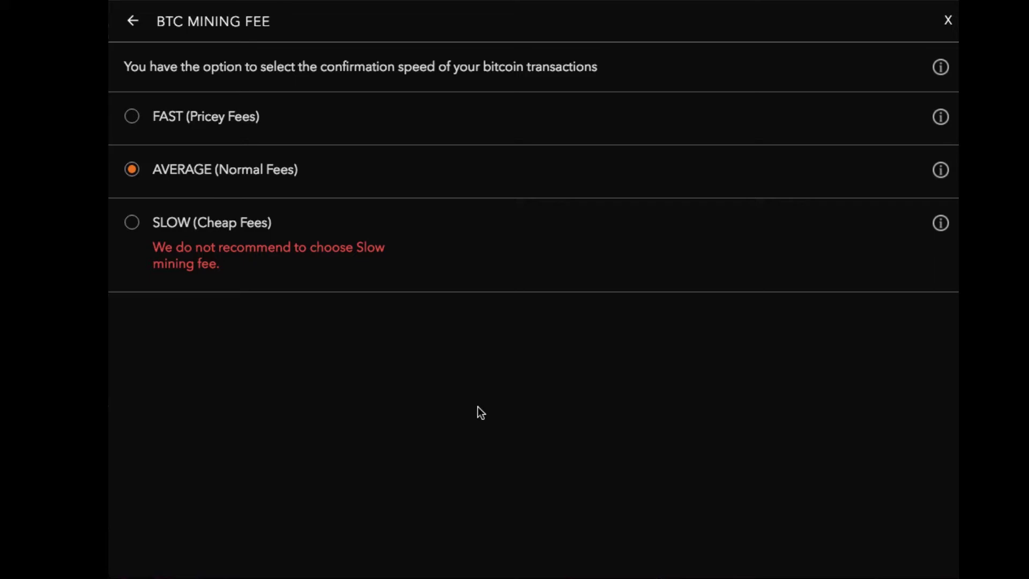
pyautogui.click(948, 21)
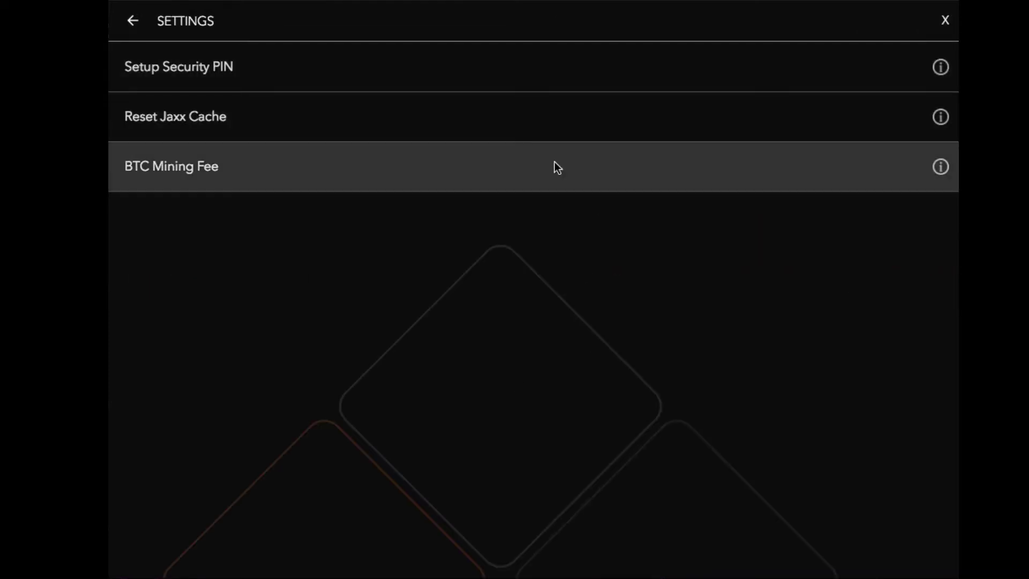
# Step: Cancel the Jaxx cache reset and visit the Security PIN setup
pyautogui.click(435, 111)
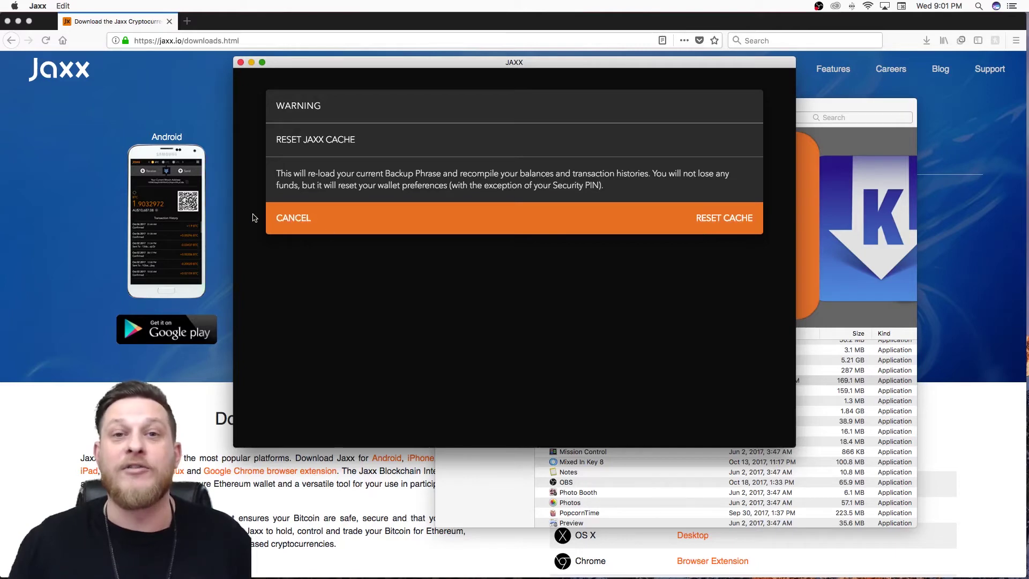
pyautogui.click(281, 219)
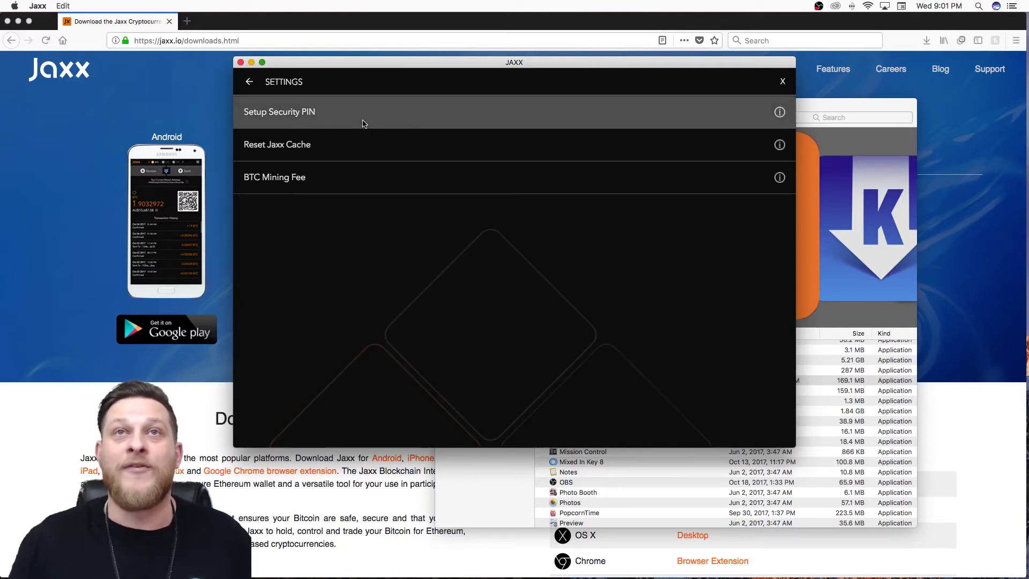
pyautogui.click(361, 120)
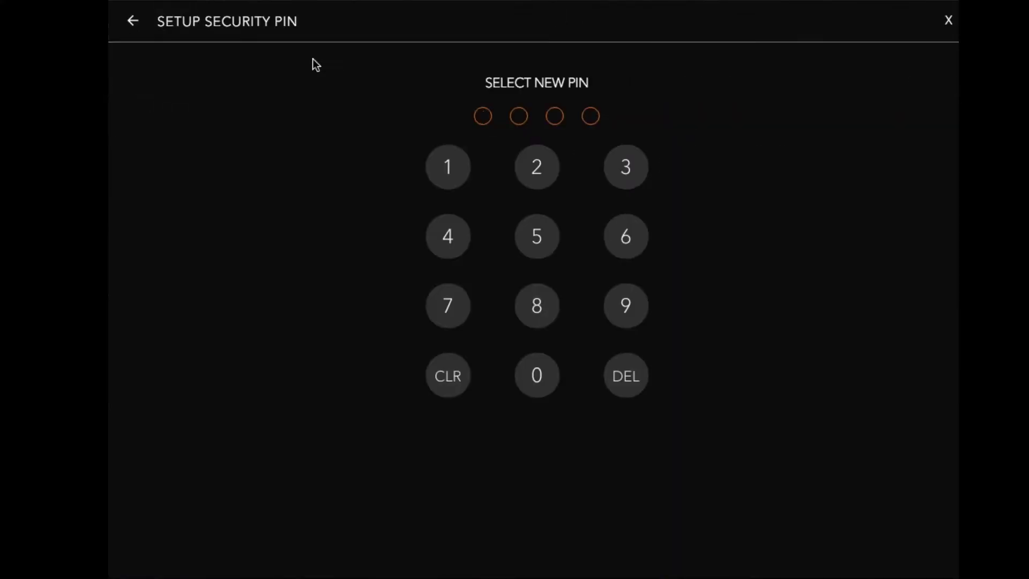
pyautogui.click(134, 24)
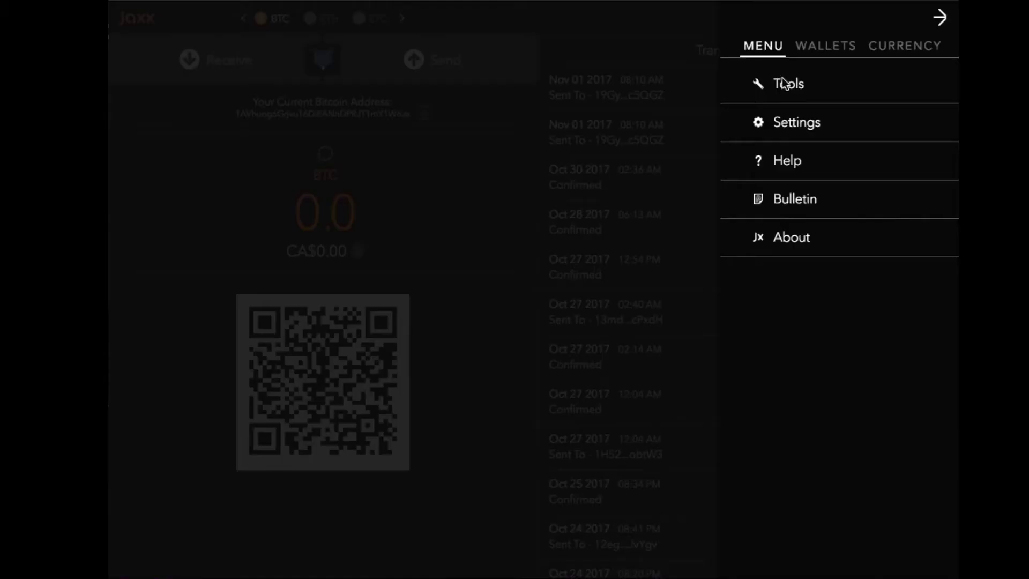
pyautogui.click(782, 80)
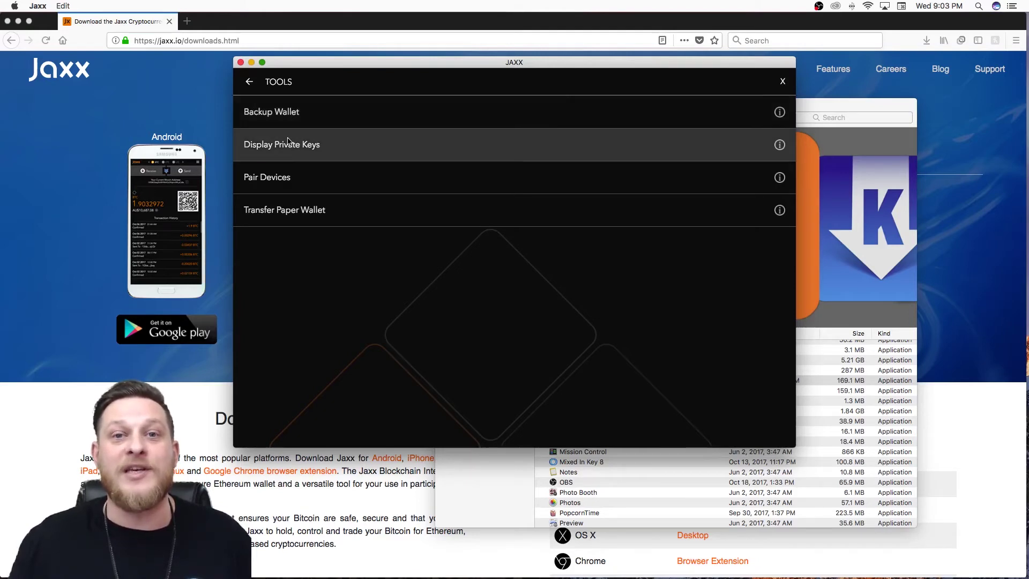
# Step: Preview the Display Private Keys warning and cancel without revealing any keys
pyautogui.click(288, 141)
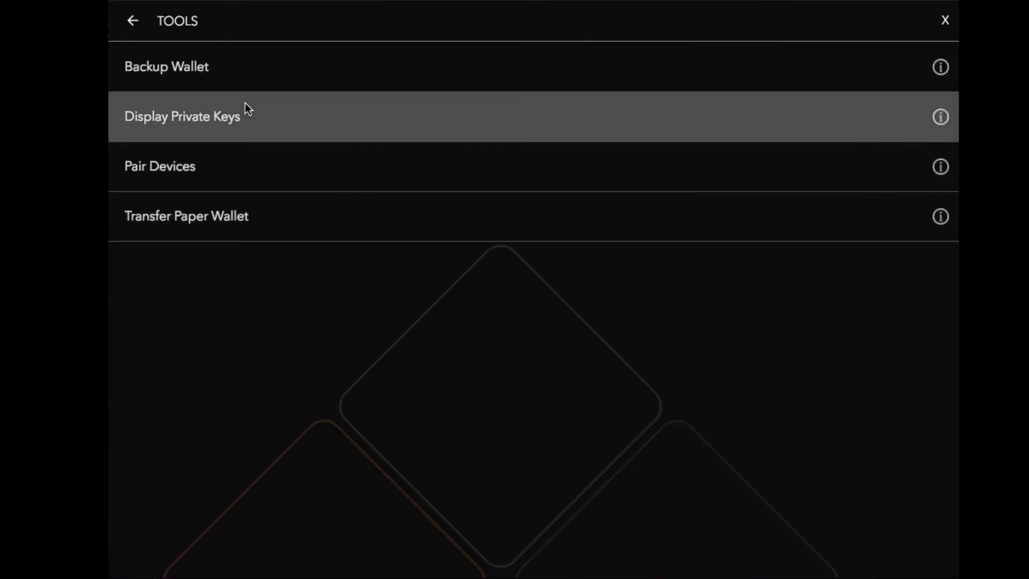
pyautogui.click(324, 136)
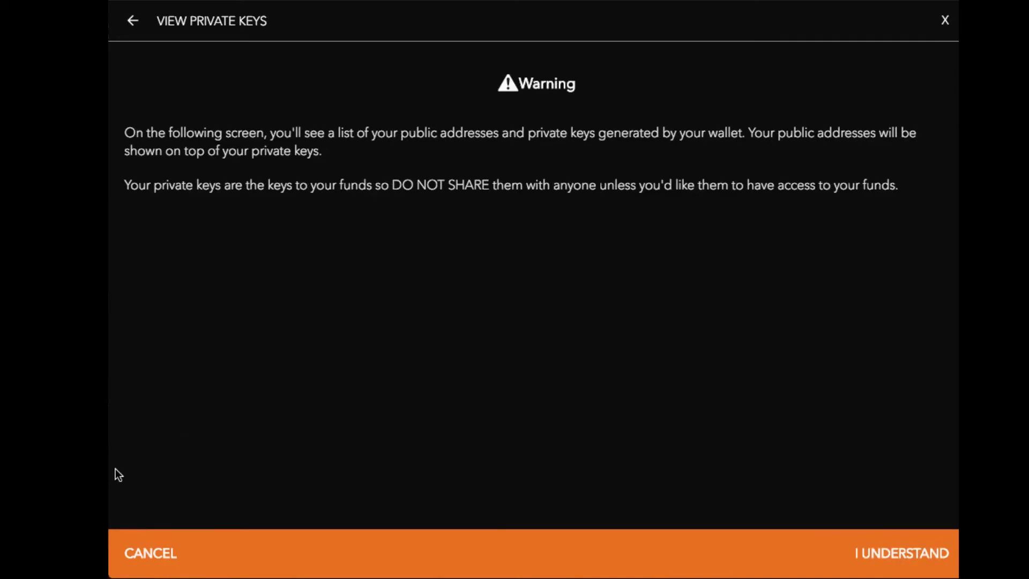
pyautogui.click(151, 558)
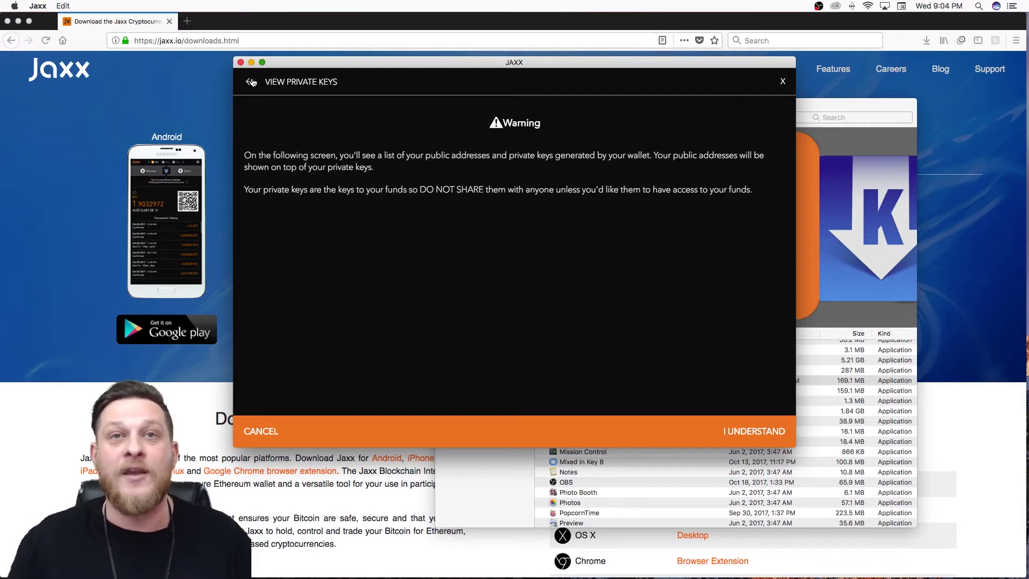
pyautogui.click(250, 81)
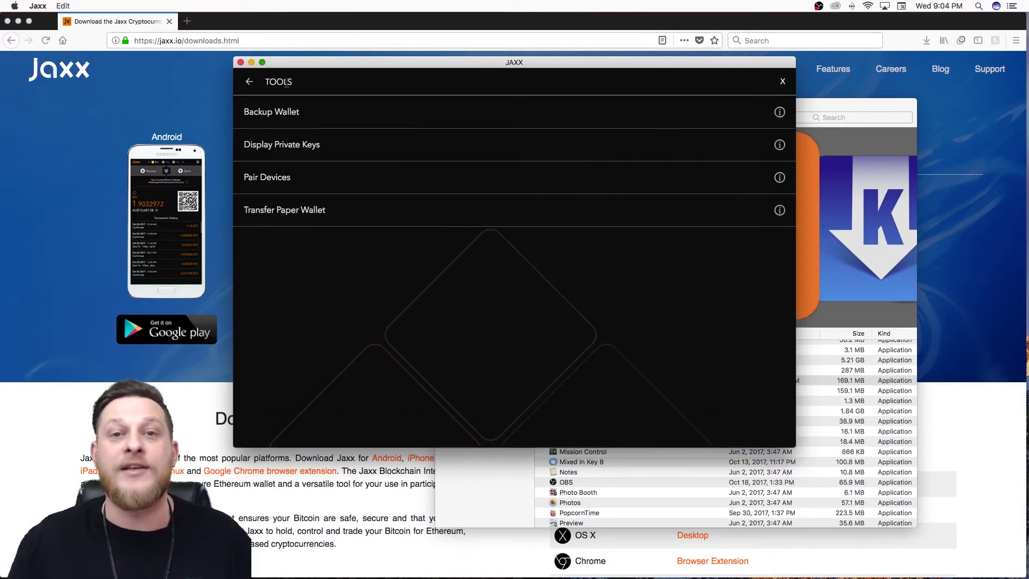
pyautogui.click(298, 114)
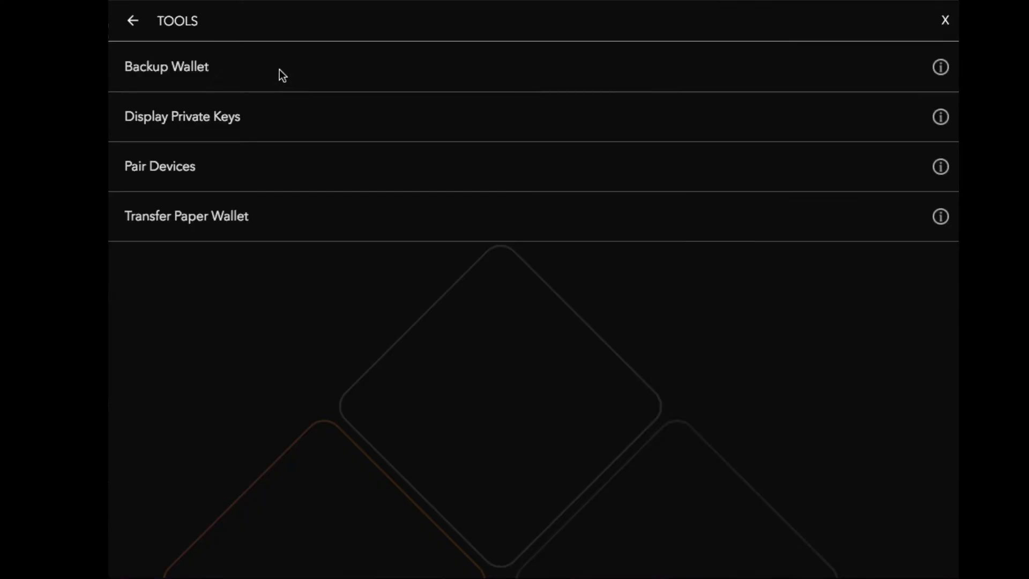
# Step: Read the View Backup Phrase warning, cancel without revealing it, and return to the wallet
pyautogui.click(345, 114)
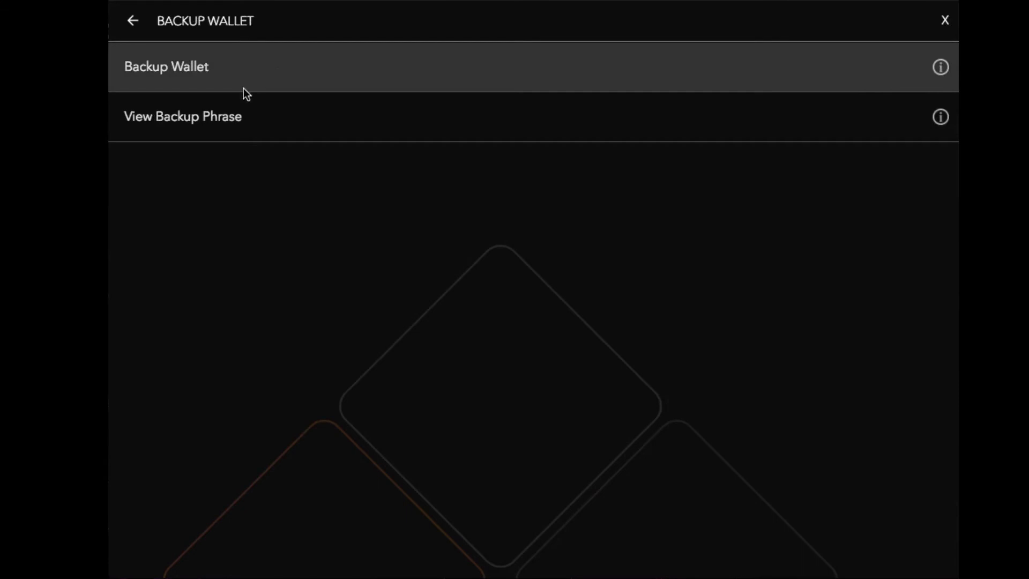
pyautogui.click(234, 120)
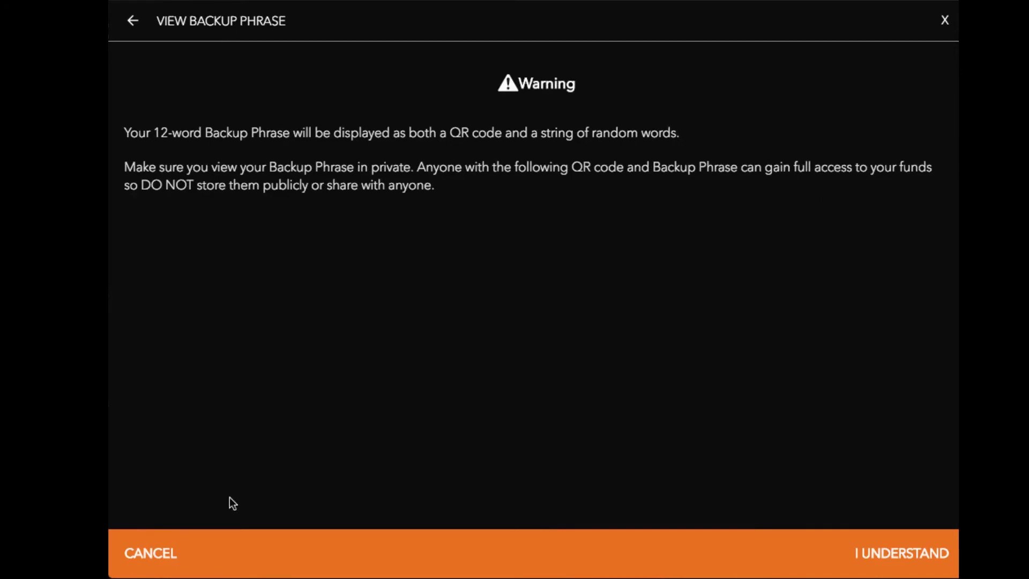
pyautogui.click(155, 557)
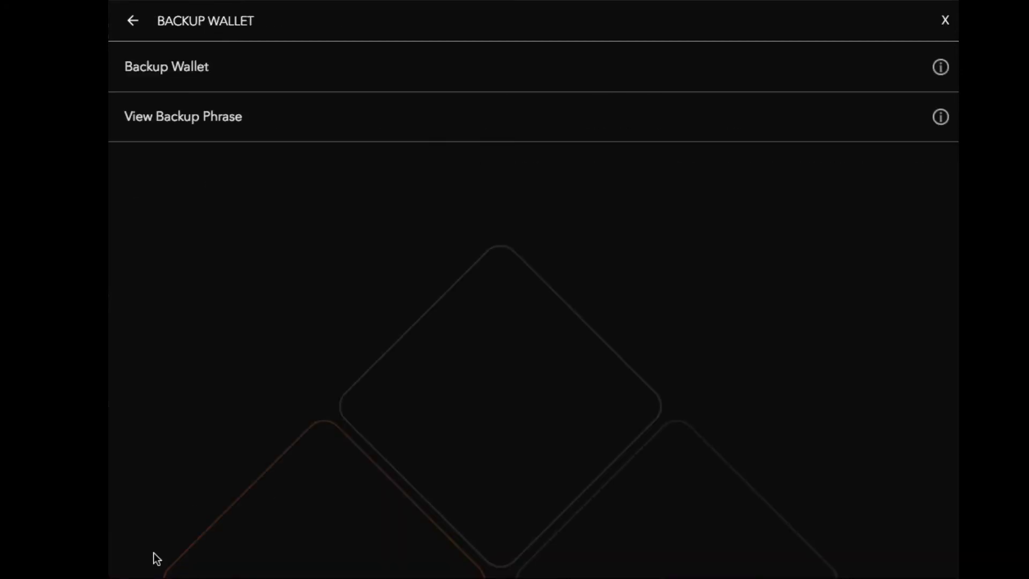
pyautogui.click(943, 22)
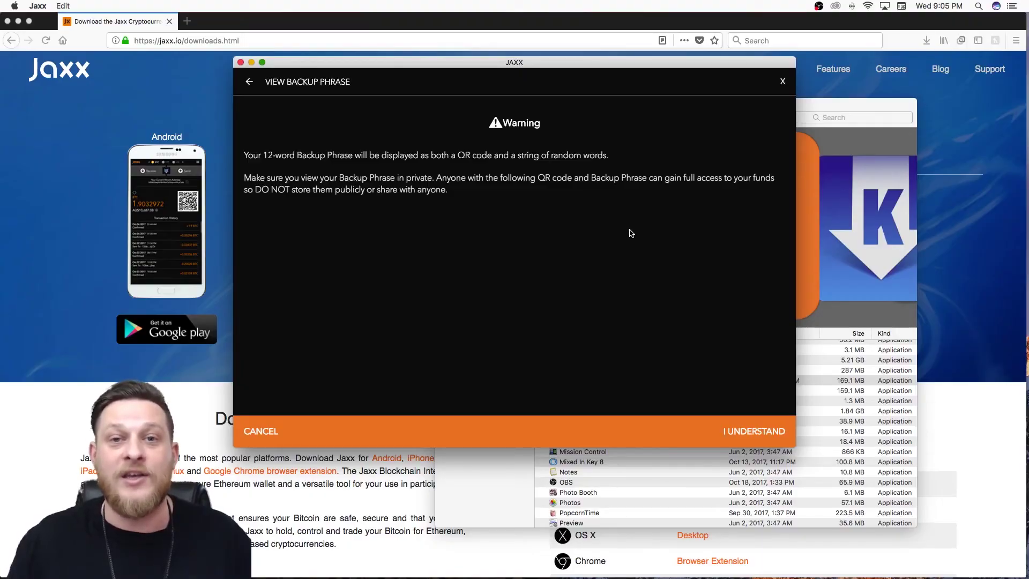
pyautogui.click(782, 81)
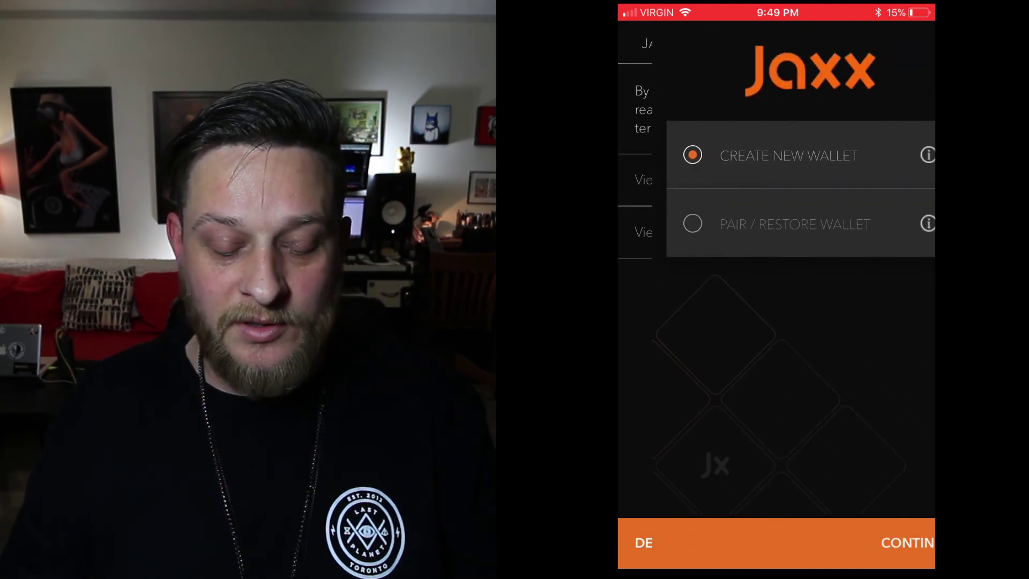
# Step: On the phone, choose Pair / Restore Wallet and select Express under Wallet Settings
pyautogui.click(659, 224)
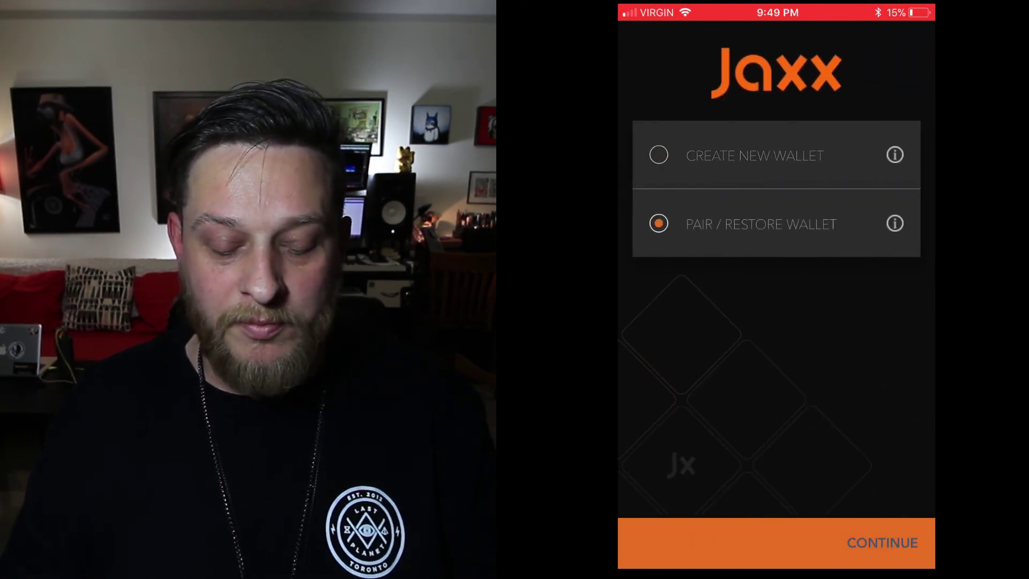
pyautogui.click(882, 543)
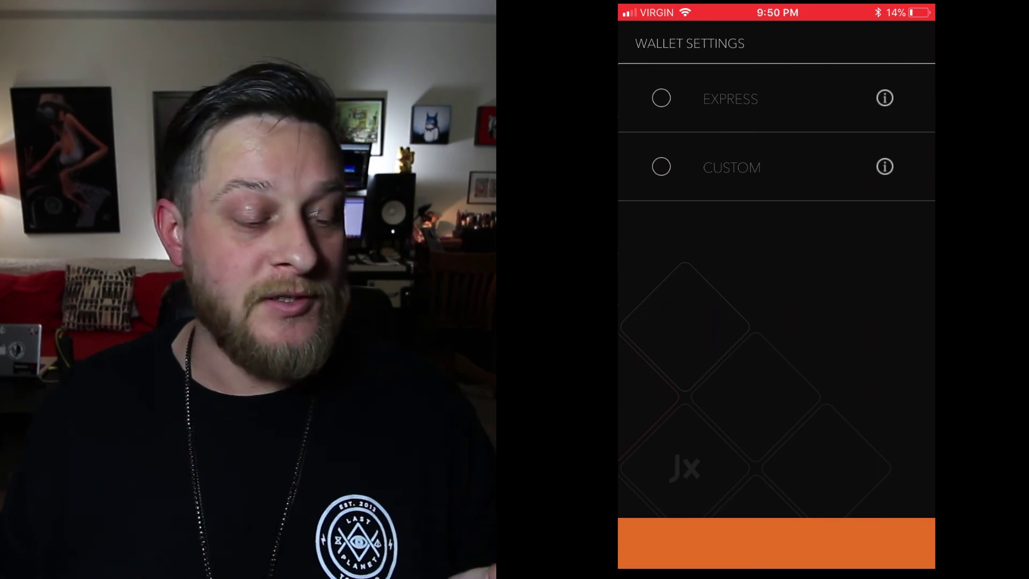
pyautogui.click(661, 98)
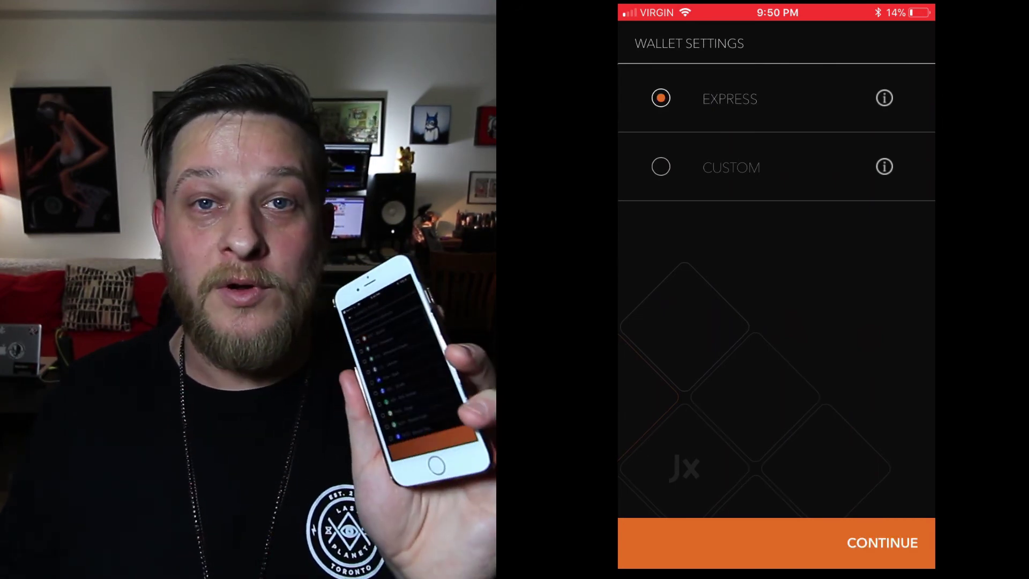
# Step: Choose BTC, ETH, ETC, LTC and ZEC in Express Setup and confirm to build the mobile wallet
pyautogui.click(882, 542)
pyautogui.click(642, 140)
pyautogui.click(642, 180)
pyautogui.click(642, 219)
pyautogui.click(643, 259)
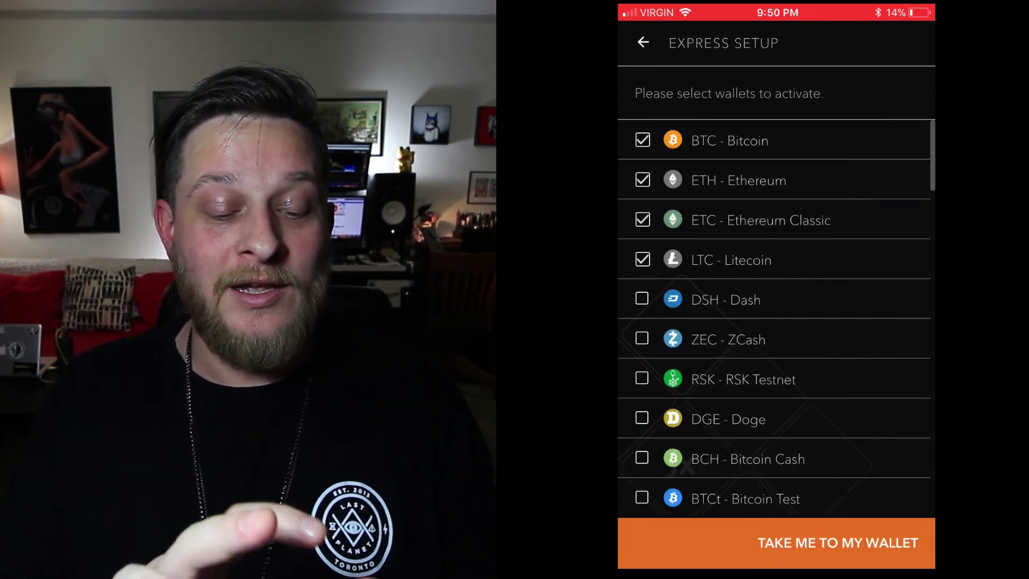
pyautogui.click(641, 338)
pyautogui.click(837, 542)
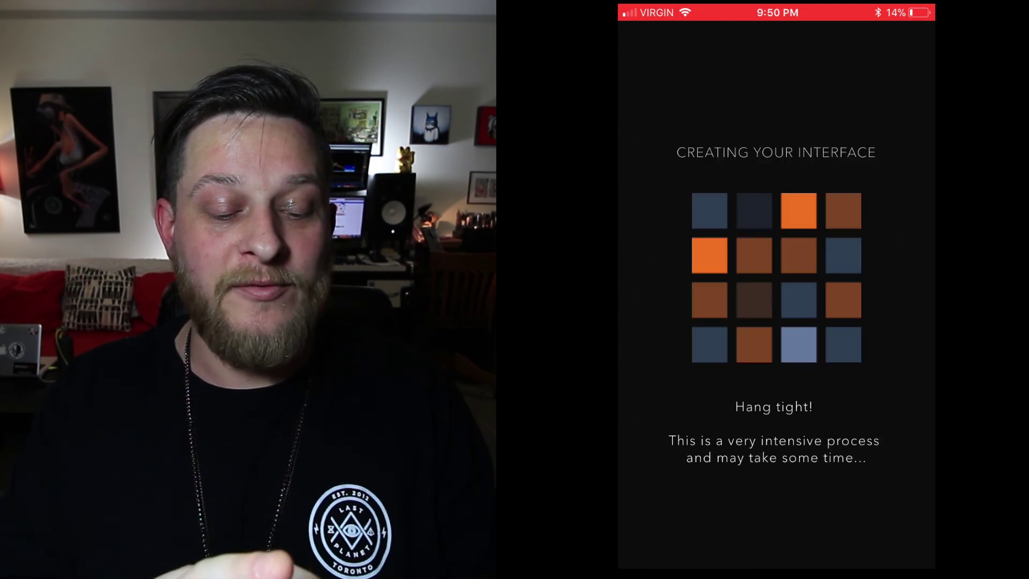